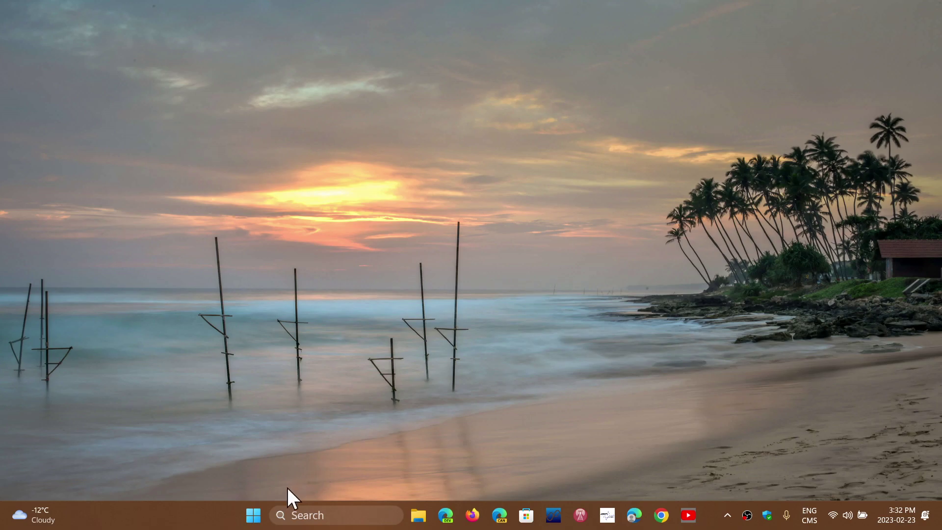
# Launch the Settings app from the Start menu's pinned apps
pyautogui.click(253, 515)
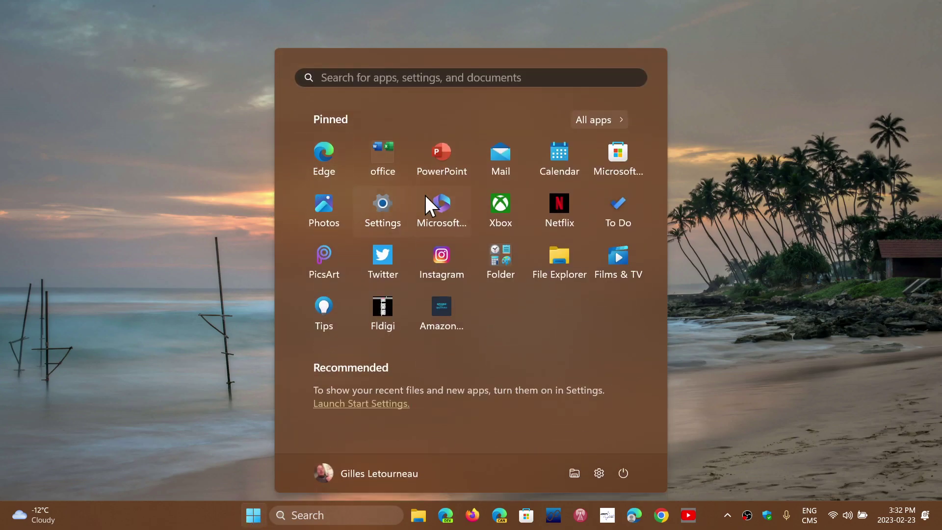
pyautogui.click(385, 206)
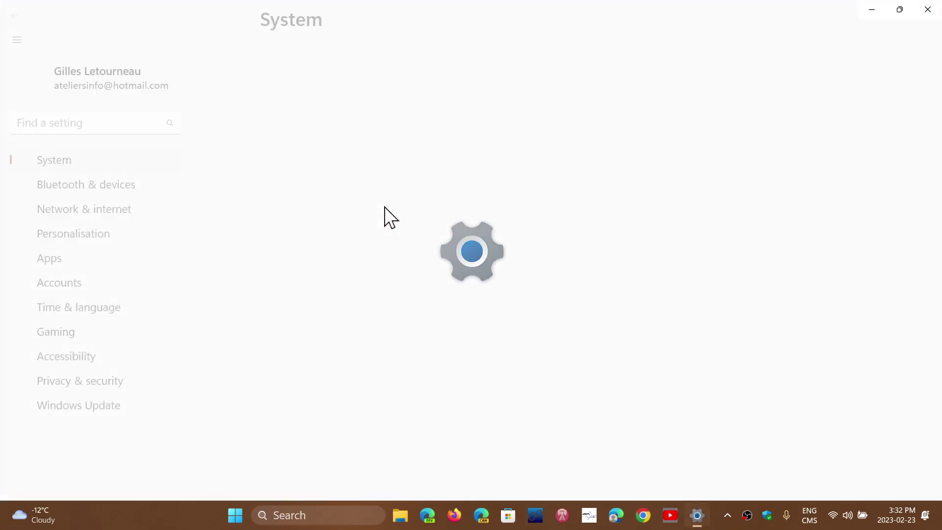
# Show the Windows Update page reporting 'You're up to date'
pyautogui.click(115, 384)
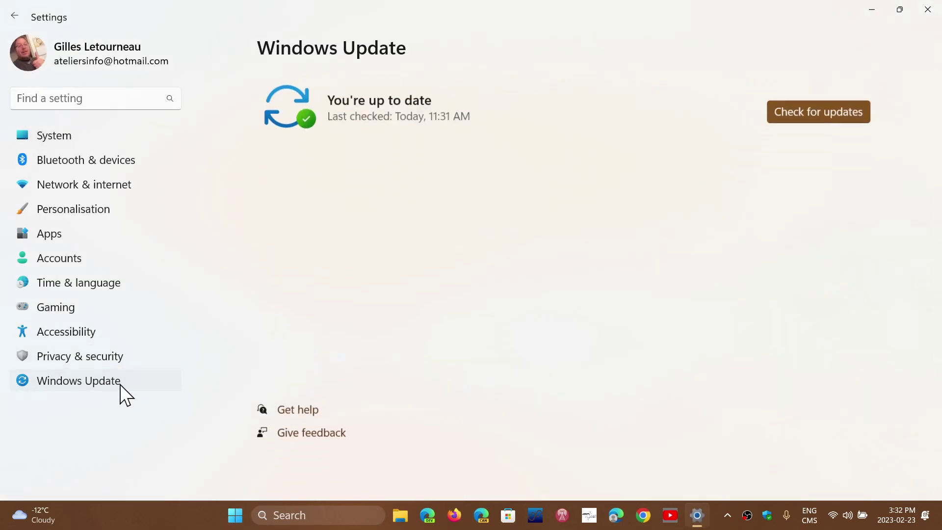